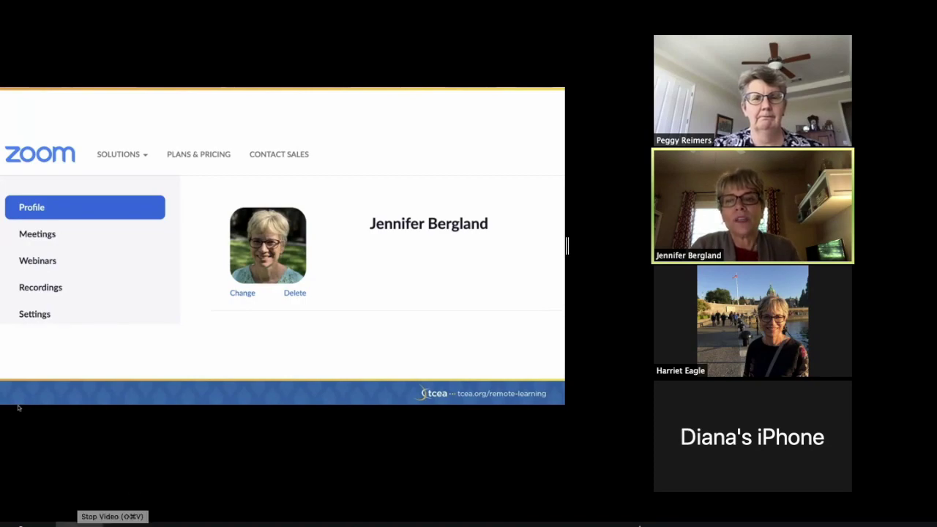
Step: Share the Google Chrome window with the Zoom settings in the meeting, then move it up and extend its height
click(112, 525)
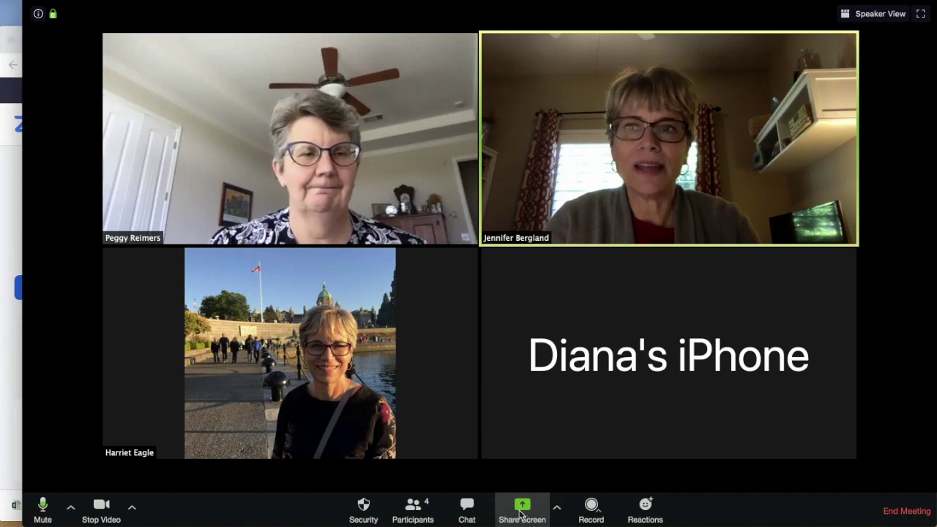
click(522, 512)
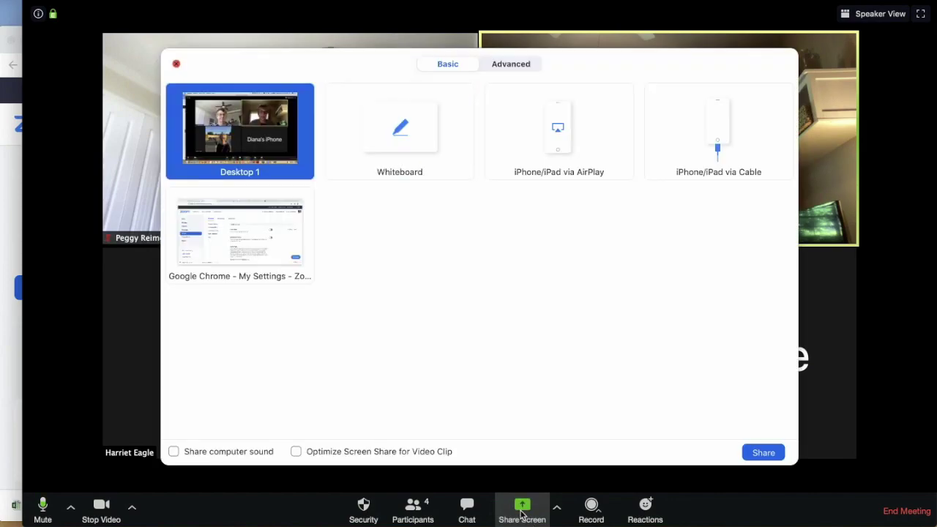
click(258, 256)
click(765, 452)
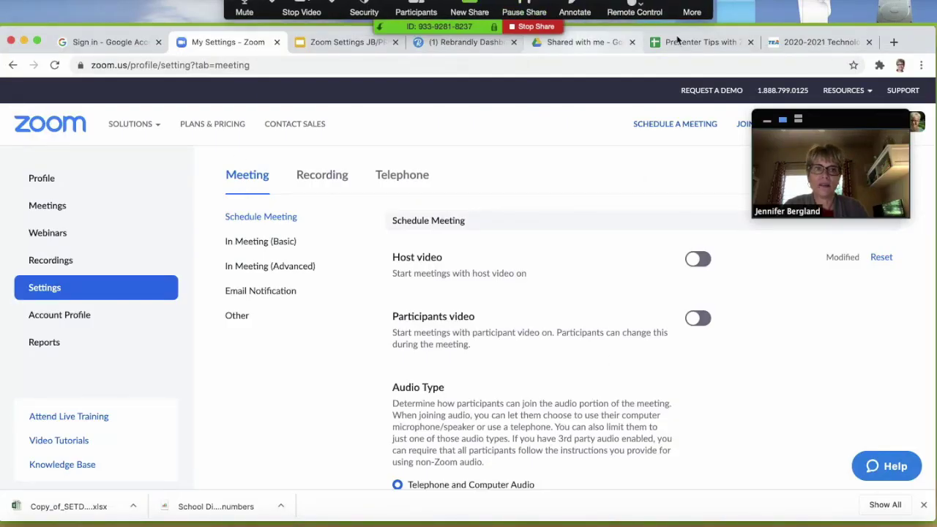
drag(747, 23, 747, 4)
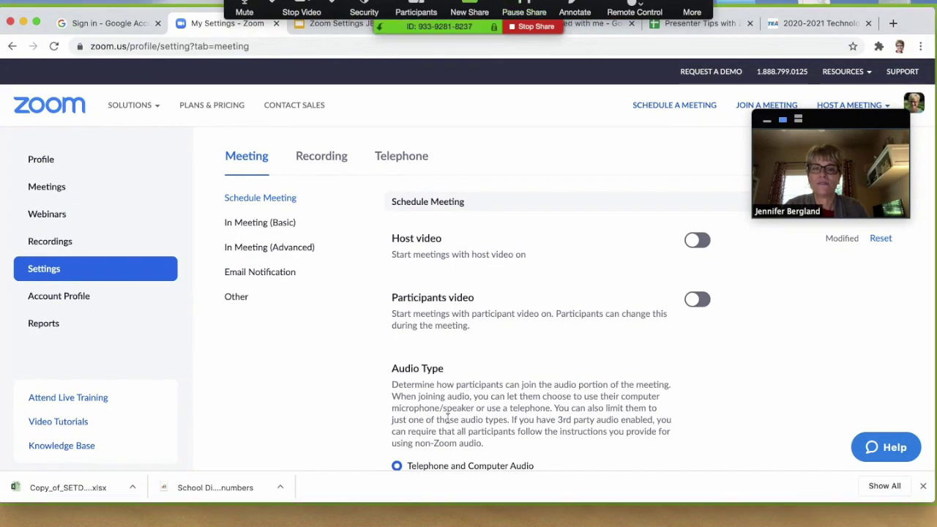
drag(439, 502, 439, 526)
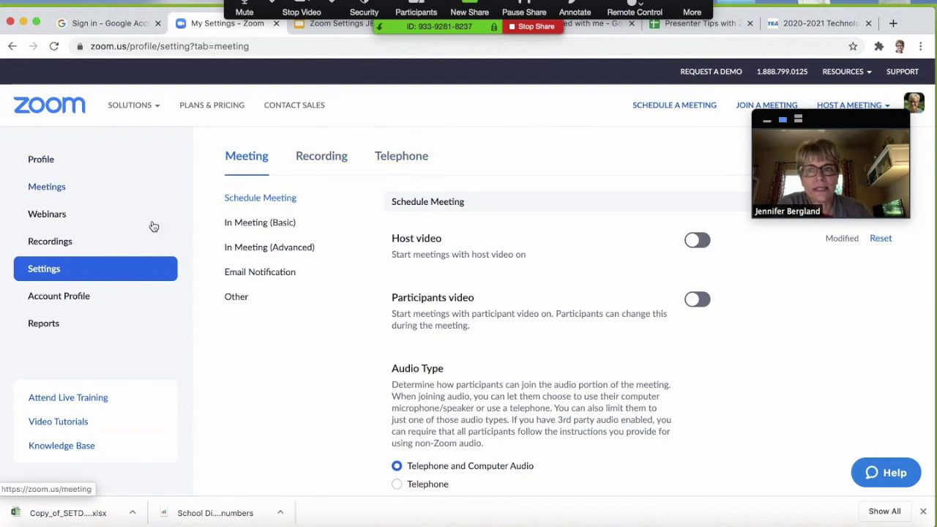
Step: Examine the Schedule Meeting settings, from host and participant video through join before host, passwords and muting upon entry
click(117, 241)
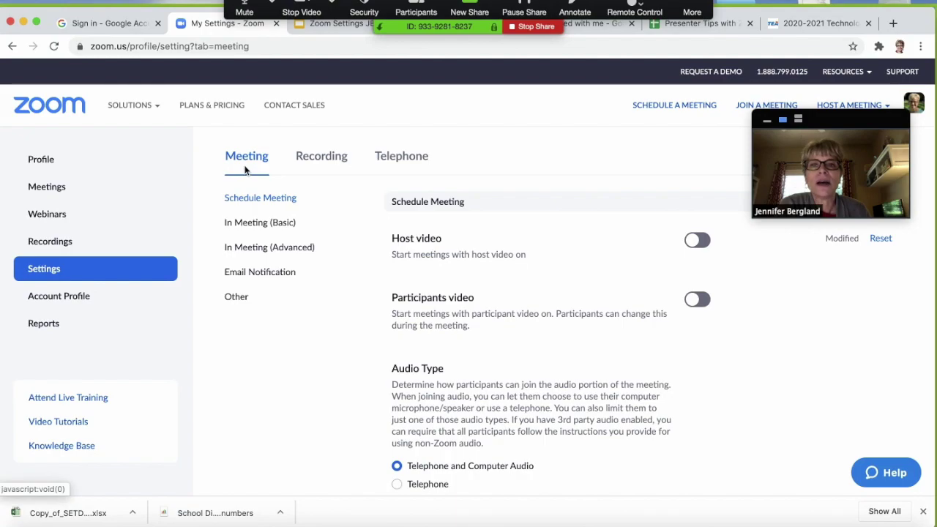
scroll(379, 340, down, 1)
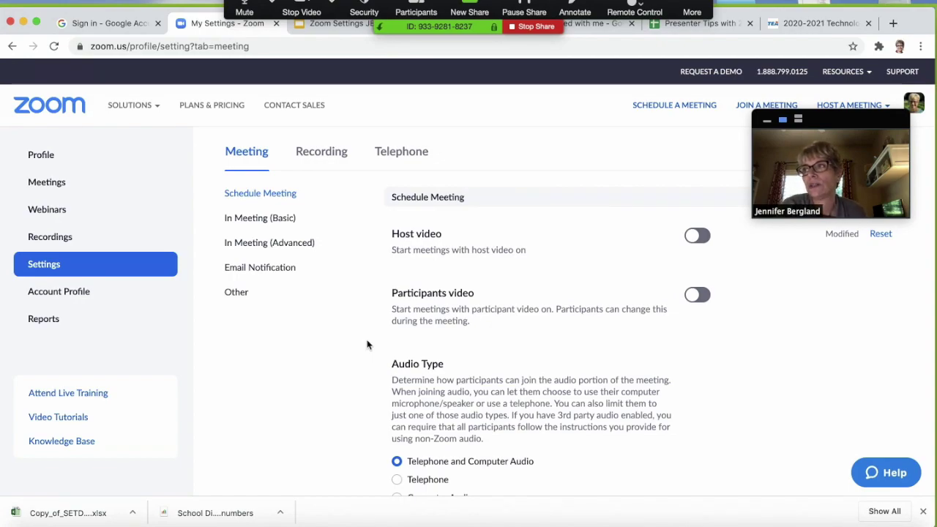
scroll(347, 430, down, 3)
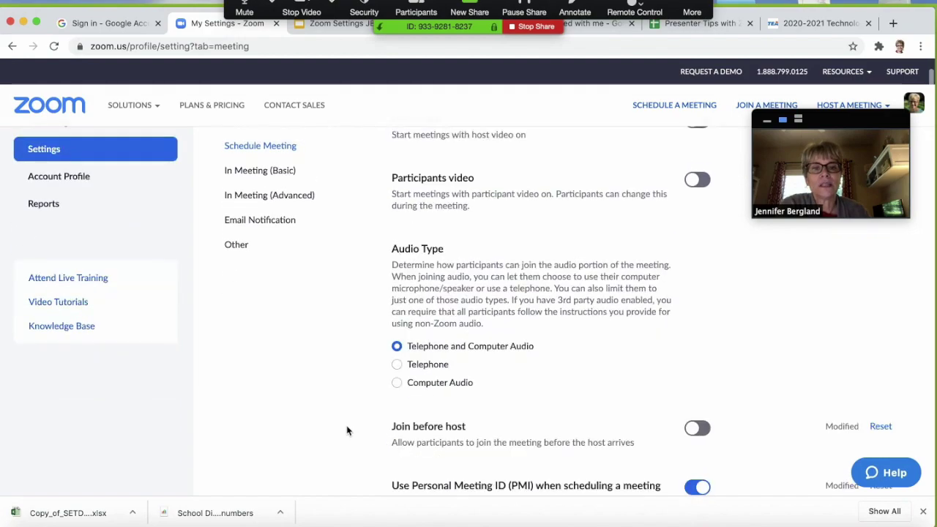
scroll(347, 430, down, 4)
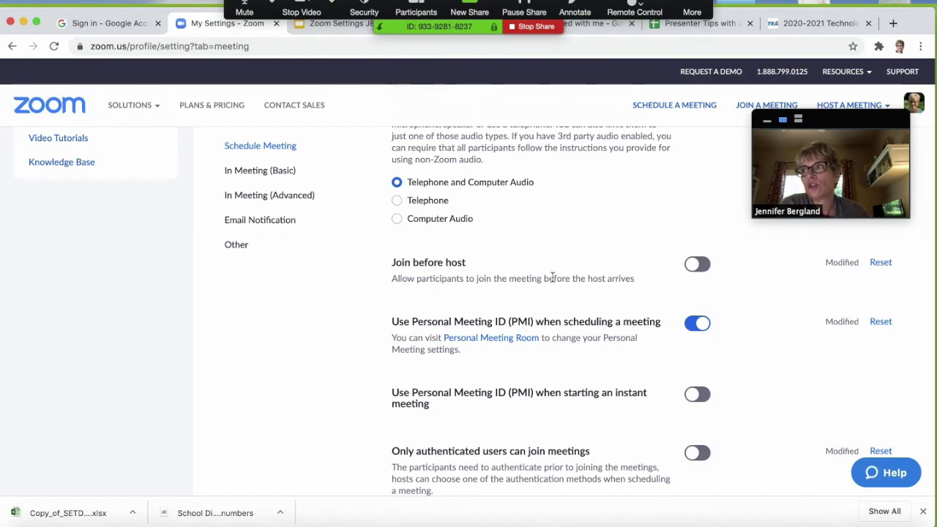
scroll(553, 277, down, 5)
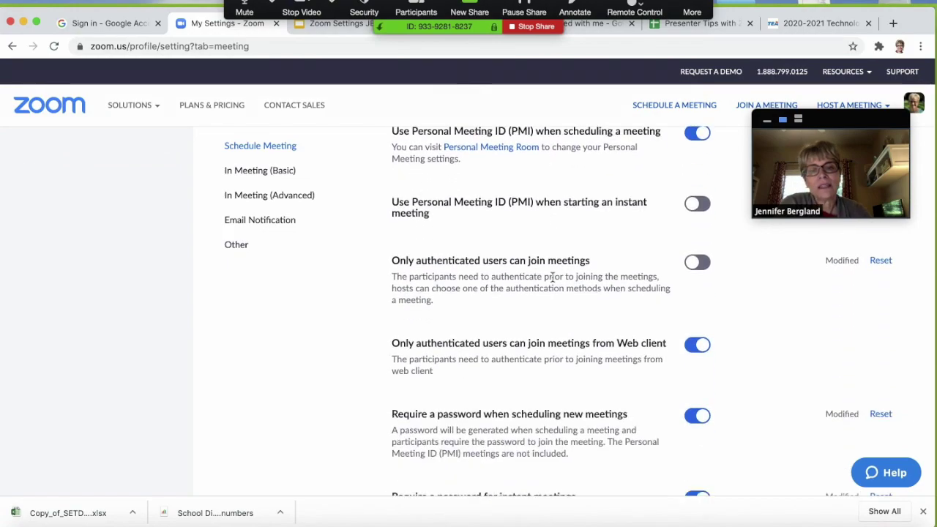
scroll(552, 277, down, 9)
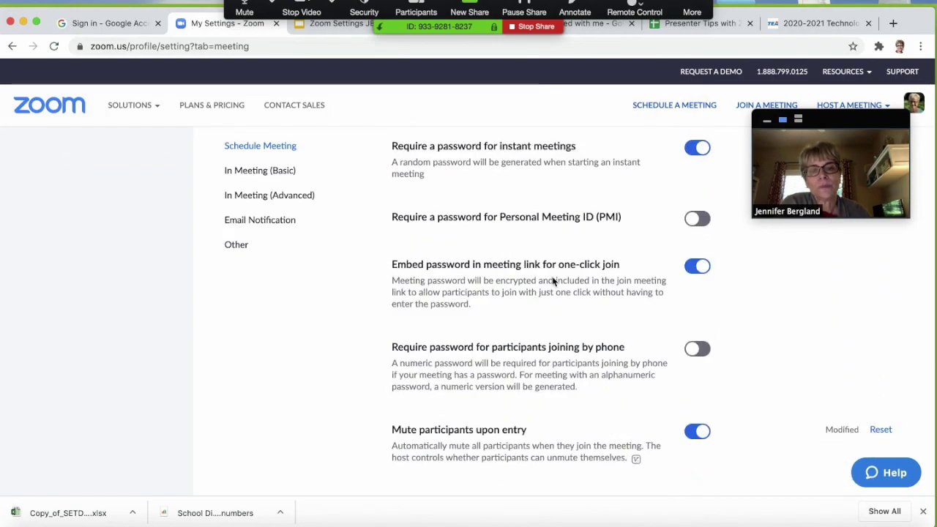
scroll(553, 281, down, 8)
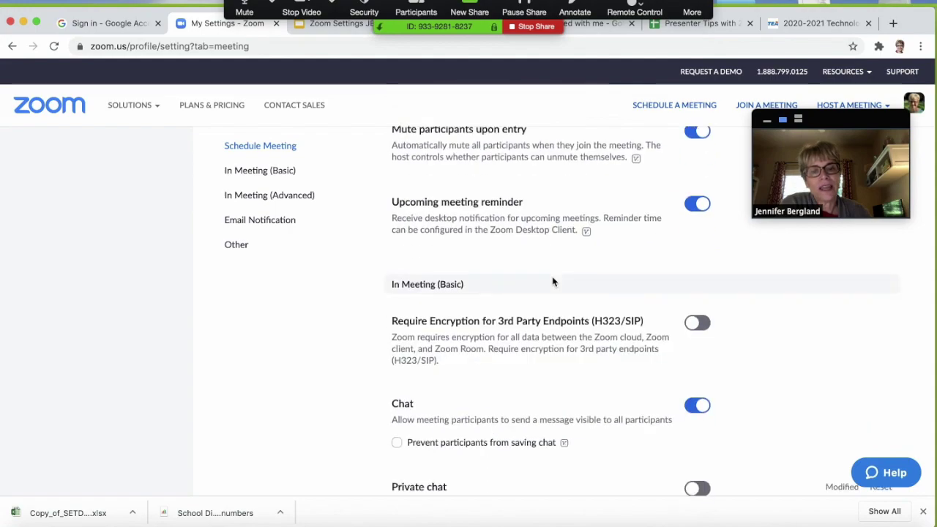
Step: Examine the In Meeting (Basic) settings for chat, join sounds, file transfer, co-hosts, polling, screen sharing, annotation and whiteboard
scroll(554, 281, down, 3)
scroll(527, 299, down, 3)
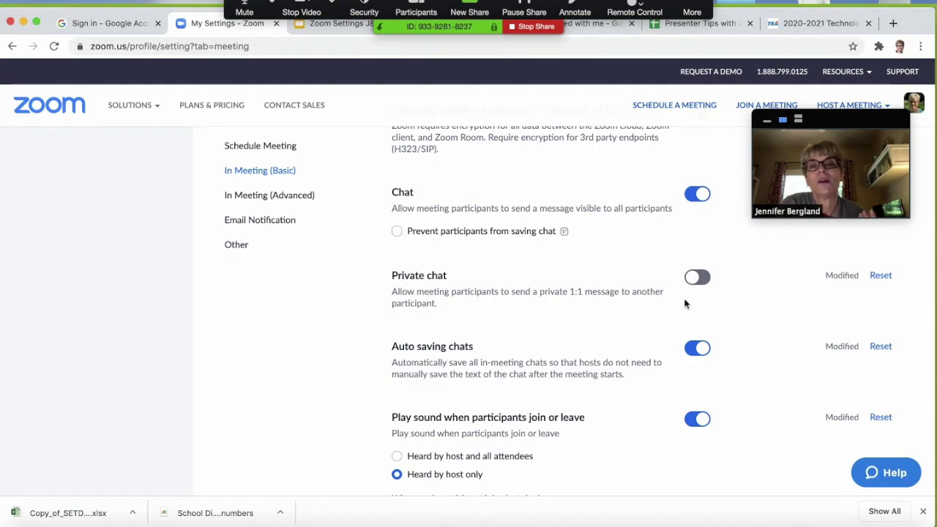
scroll(685, 304, down, 5)
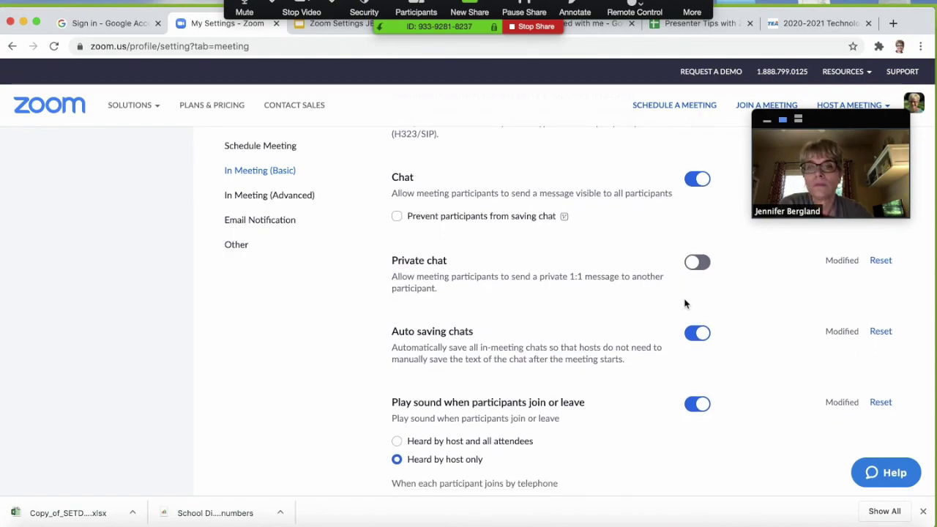
scroll(685, 303, down, 1)
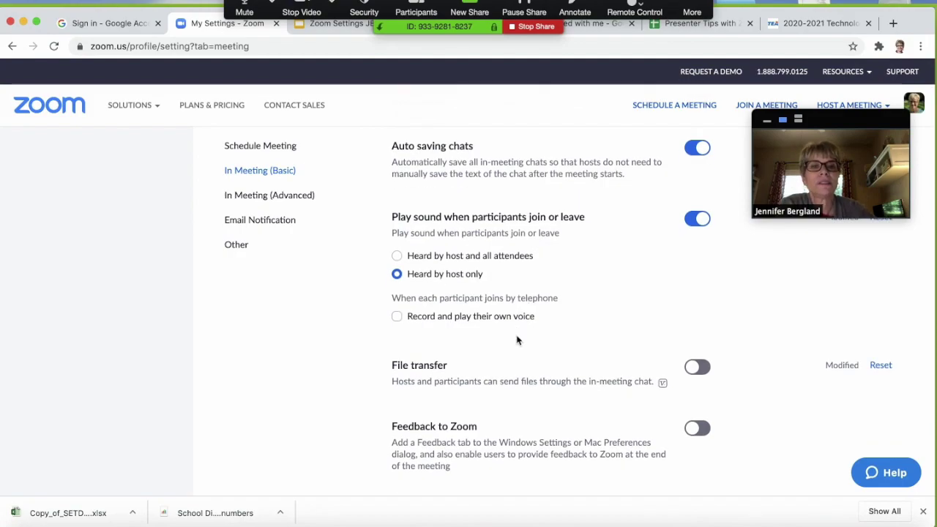
scroll(516, 339, down, 1)
scroll(516, 339, down, 1)
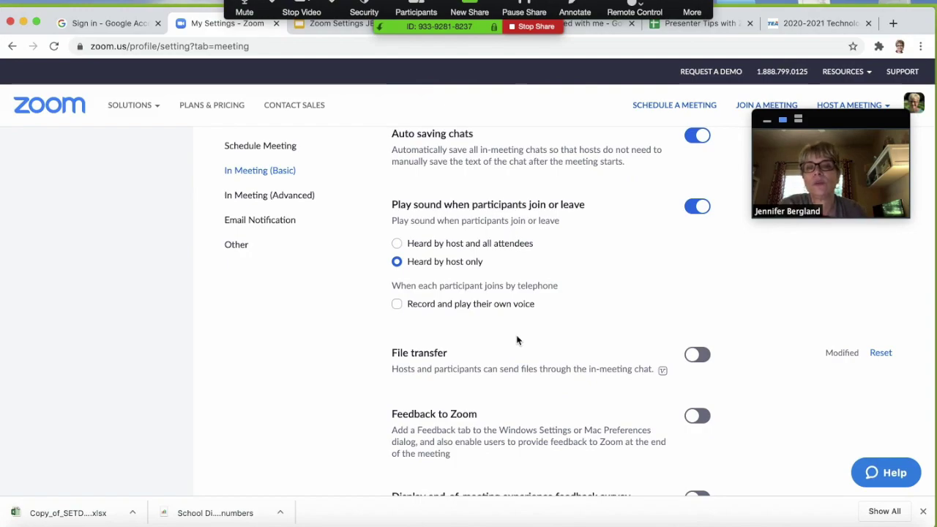
scroll(516, 340, down, 5)
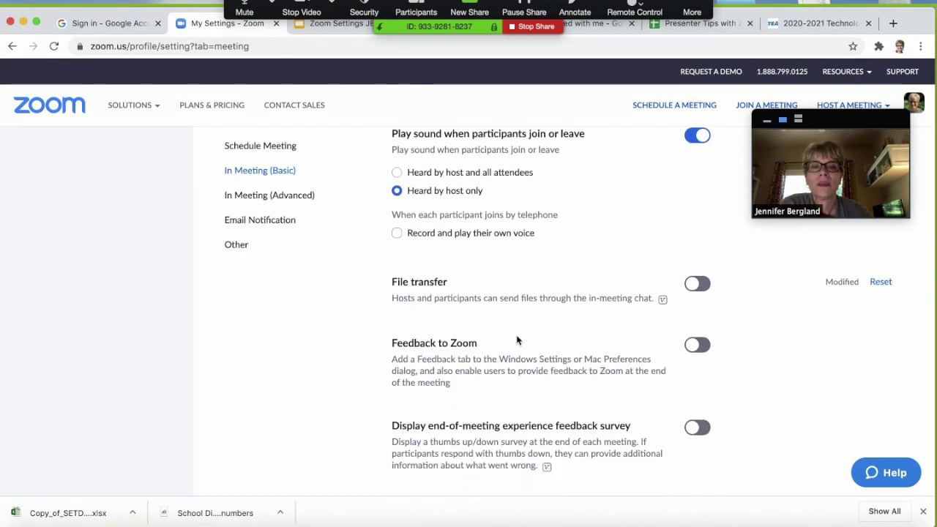
scroll(530, 284, down, 1)
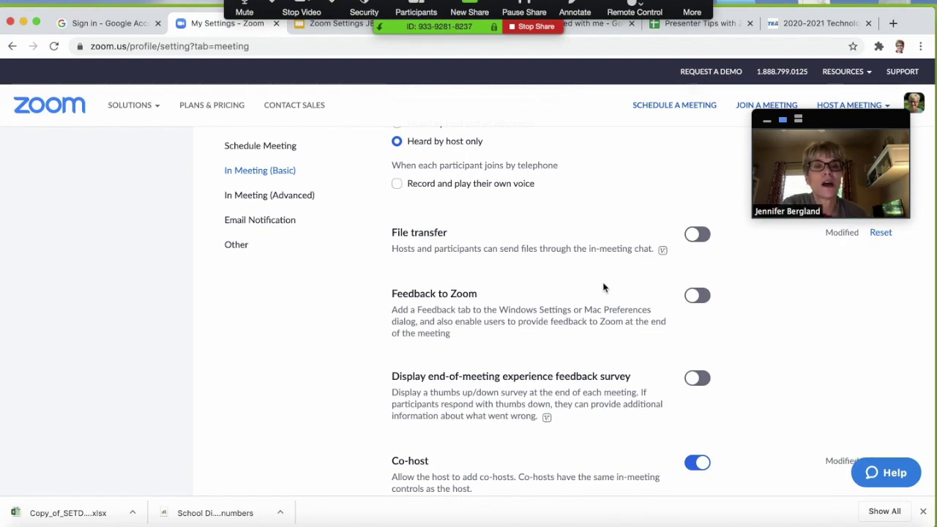
scroll(604, 286, down, 2)
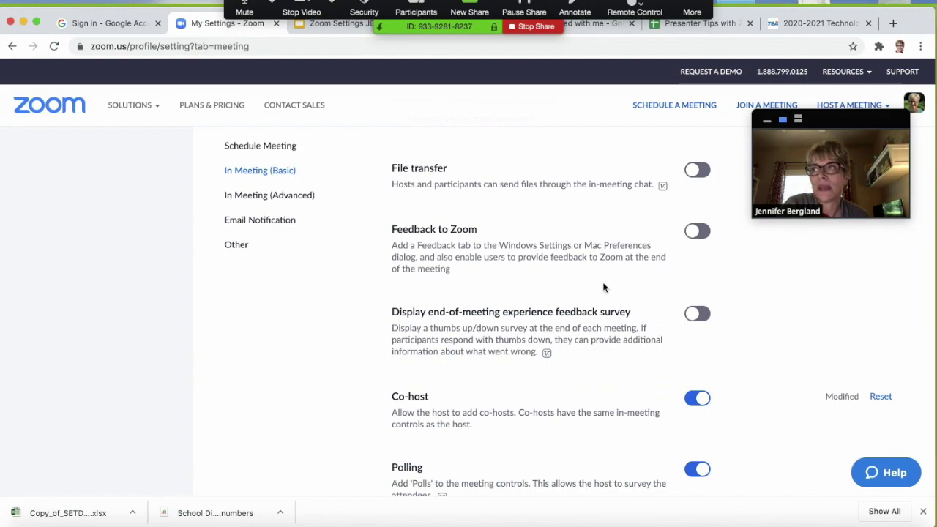
scroll(604, 286, down, 1)
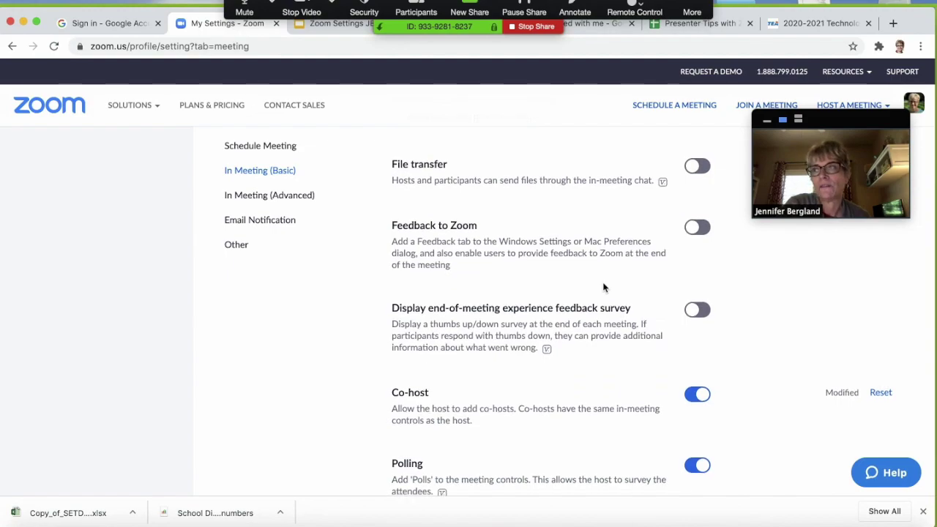
scroll(604, 287, down, 4)
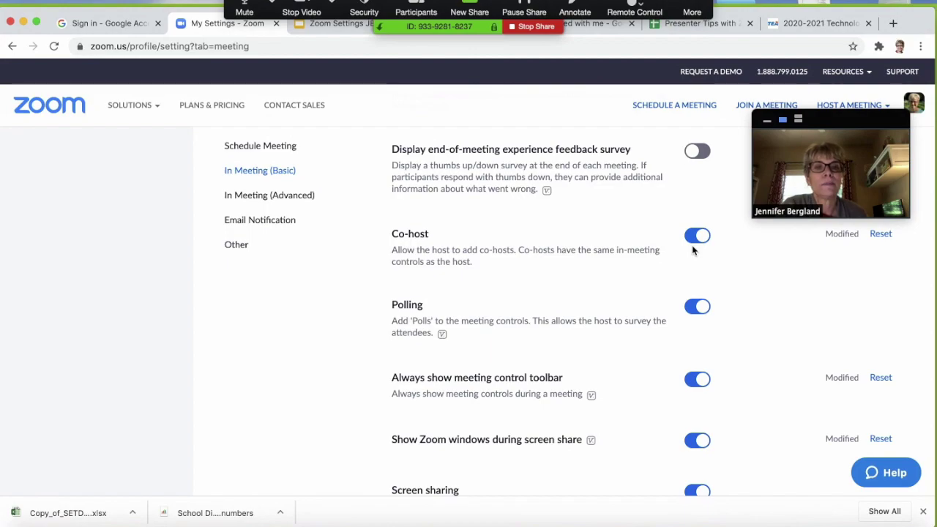
scroll(693, 250, down, 5)
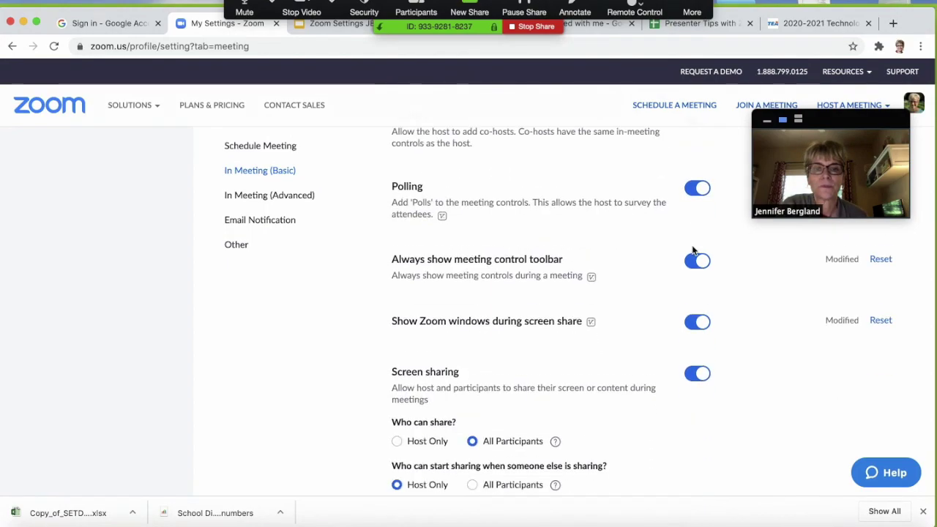
scroll(693, 251, down, 10)
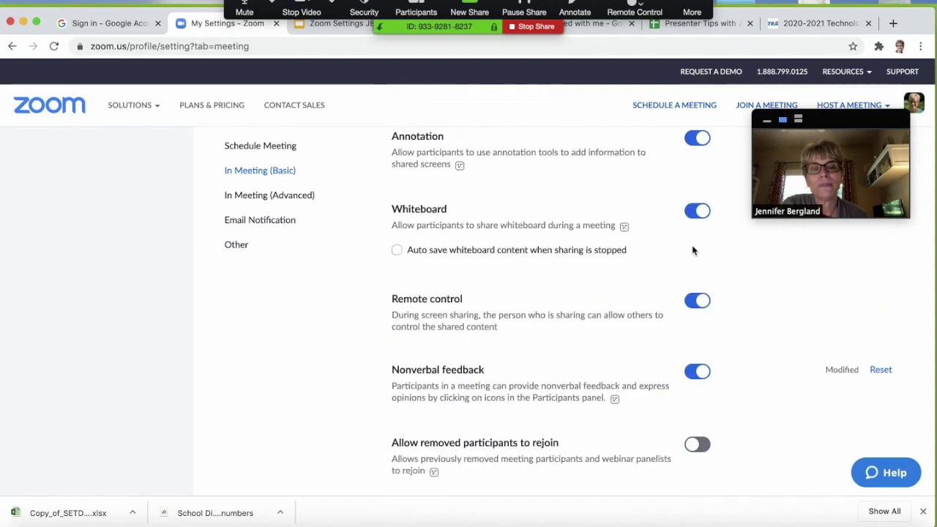
Step: Examine the breakout room and virtual background options under In Meeting (Advanced), dismissing the incoming message notification
scroll(693, 250, down, 10)
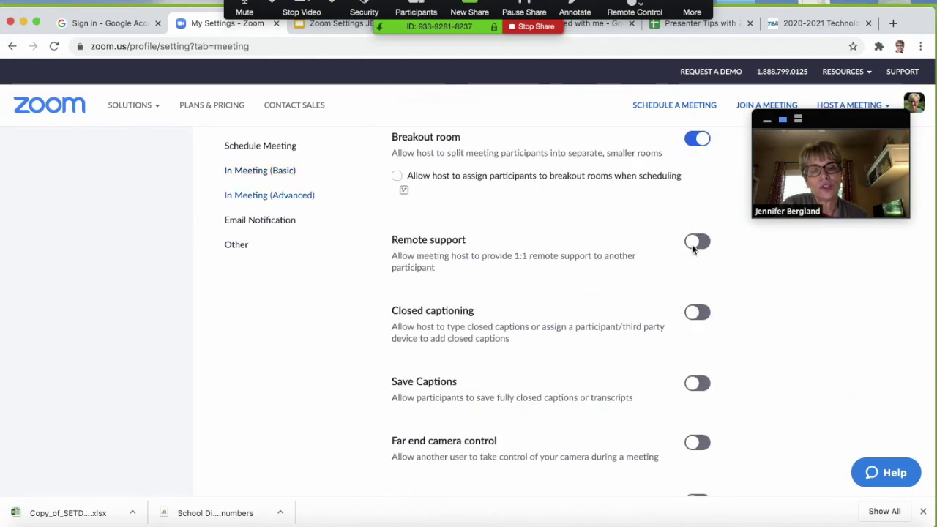
scroll(693, 250, down, 1)
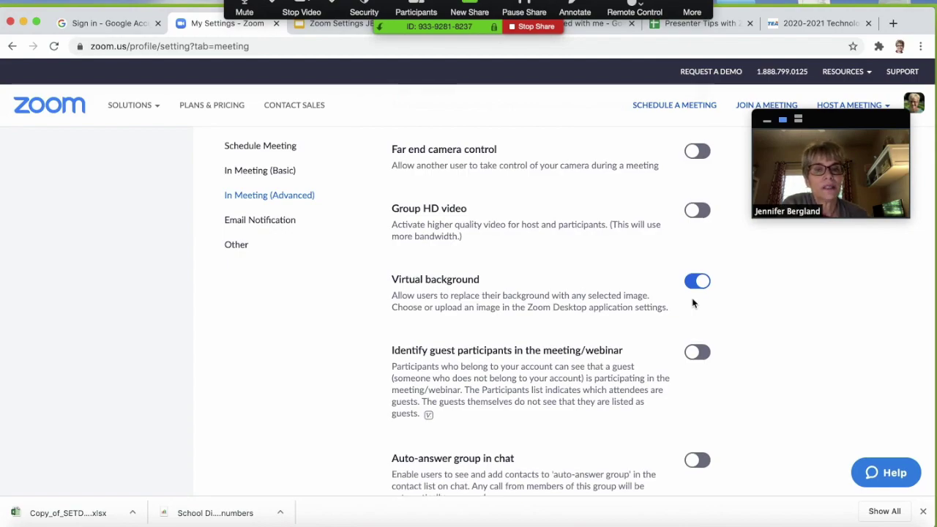
scroll(693, 303, down, 1)
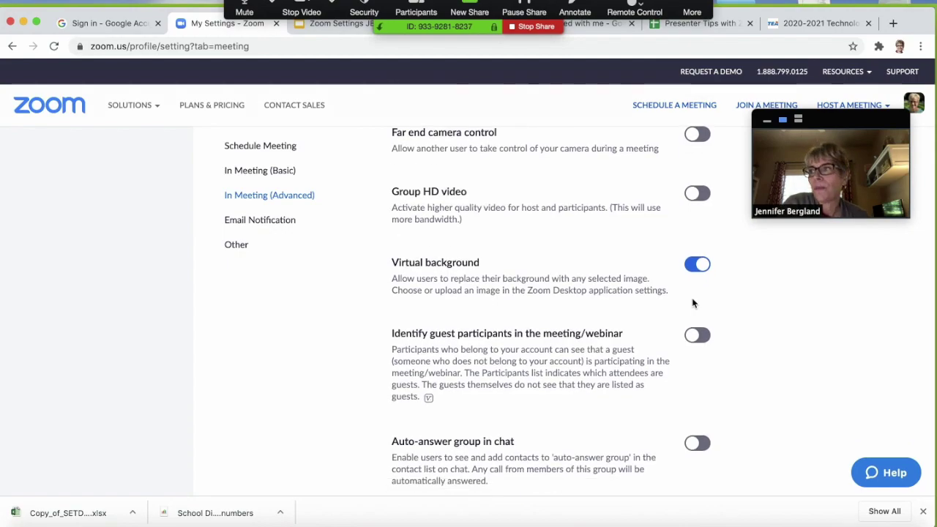
scroll(693, 303, down, 5)
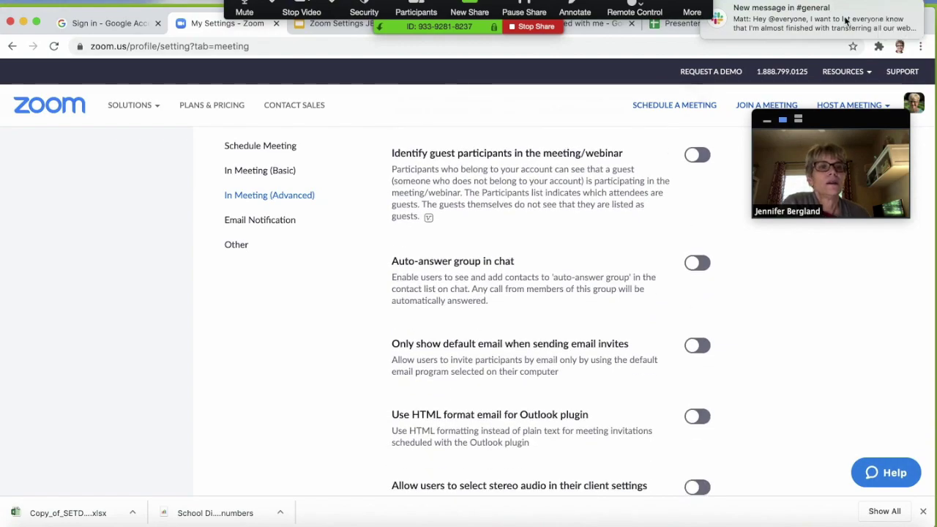
click(898, 22)
click(744, 84)
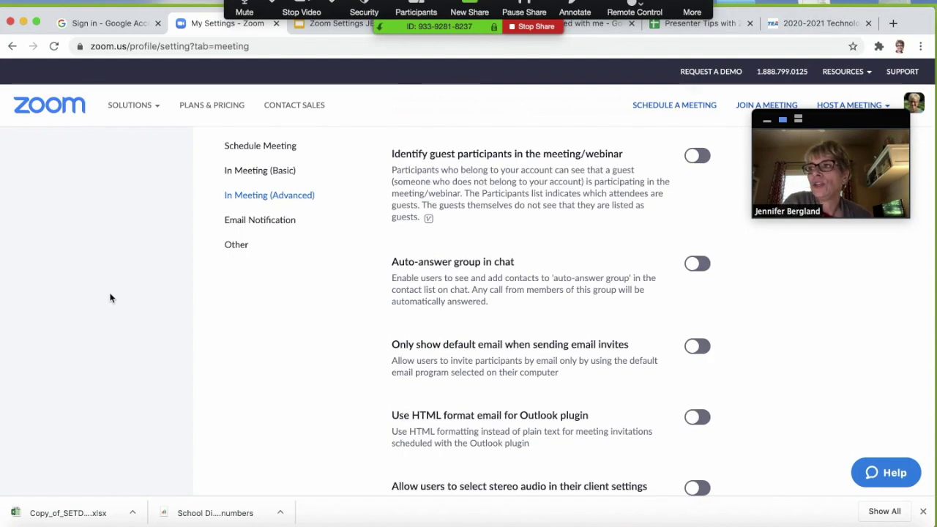
Step: Examine the waiting room, browser join link and live streaming options under In Meeting (Advanced)
scroll(111, 298, down, 2)
scroll(110, 298, down, 10)
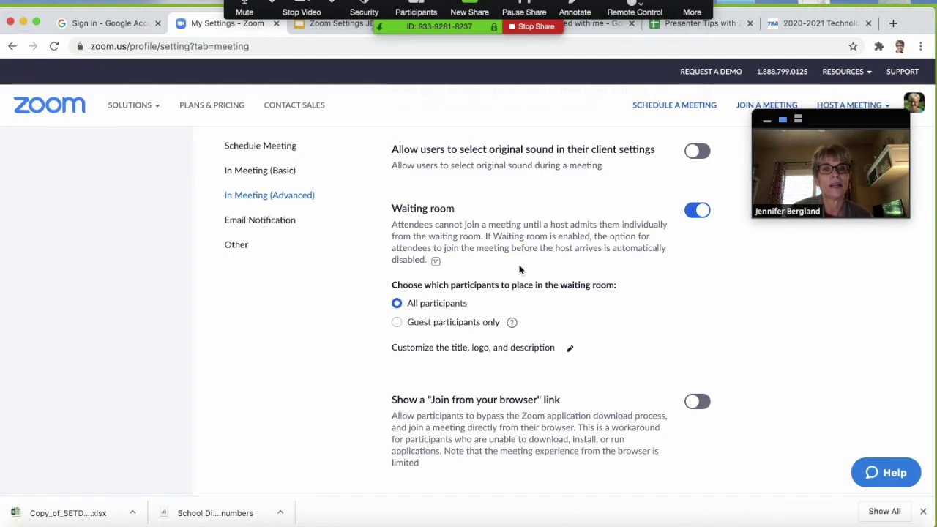
scroll(395, 351, down, 1)
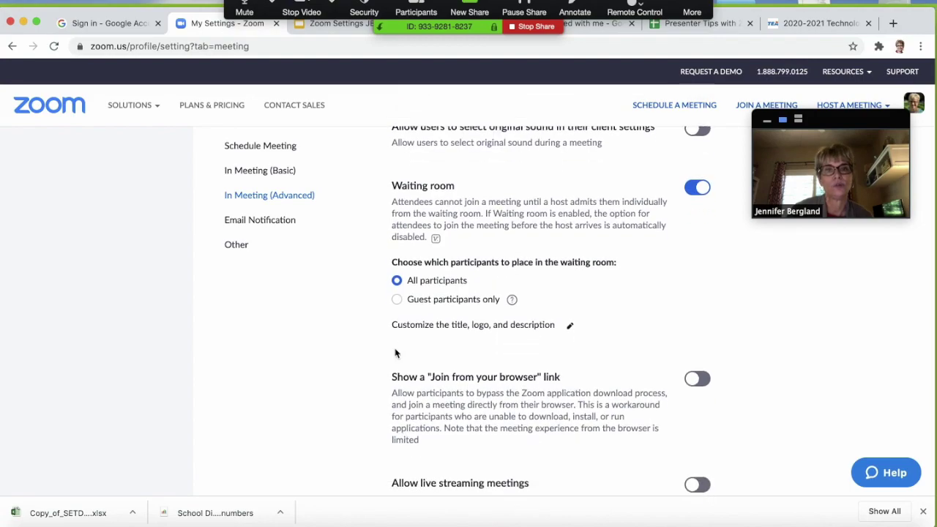
scroll(395, 351, down, 1)
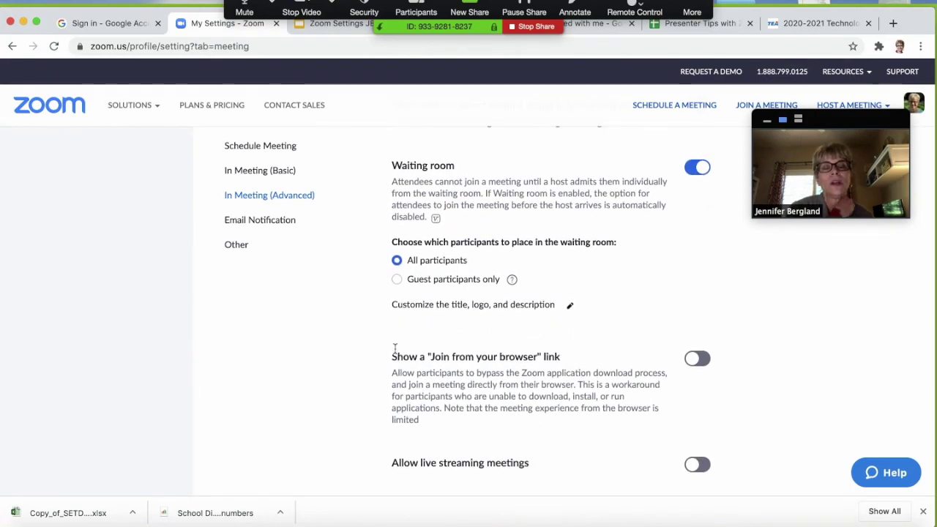
scroll(394, 348, up, 1)
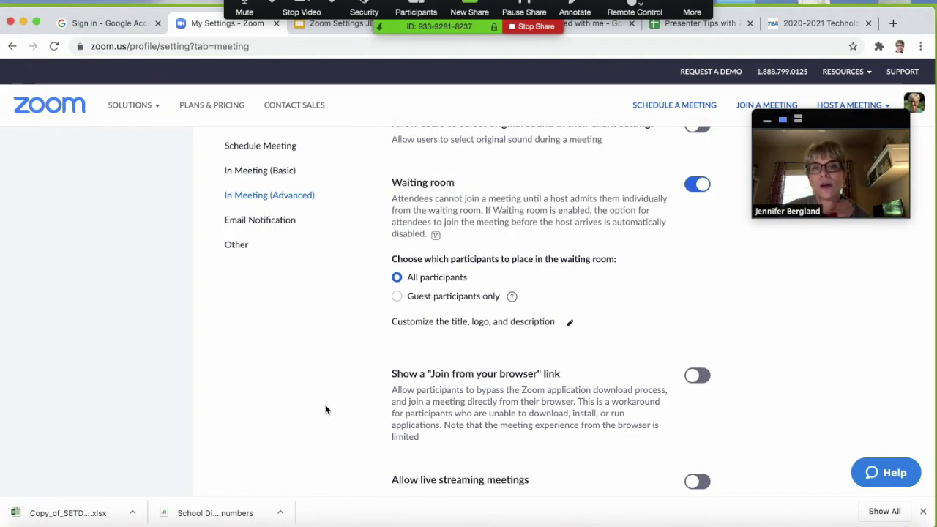
scroll(326, 410, up, 1)
scroll(326, 410, down, 3)
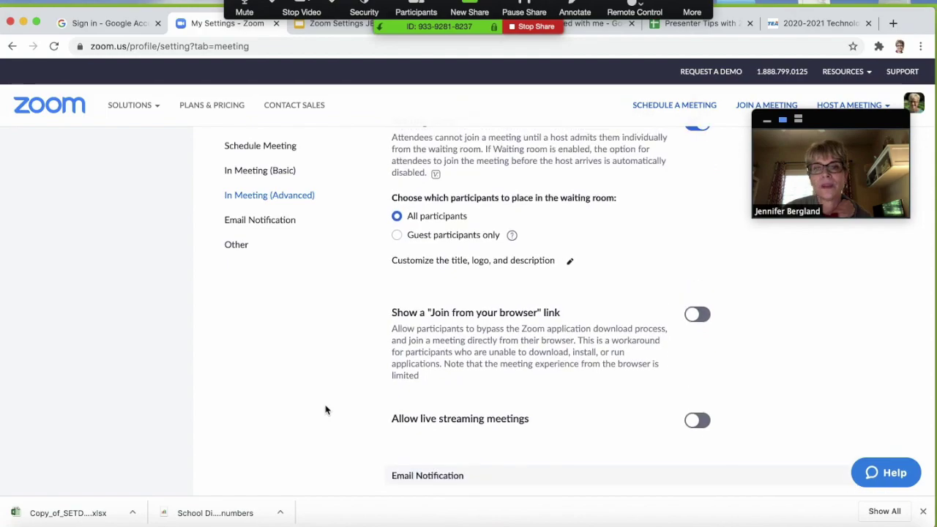
Step: Examine the local and cloud recording options in the Recording settings, and stop sharing the screen
scroll(326, 409, up, 20)
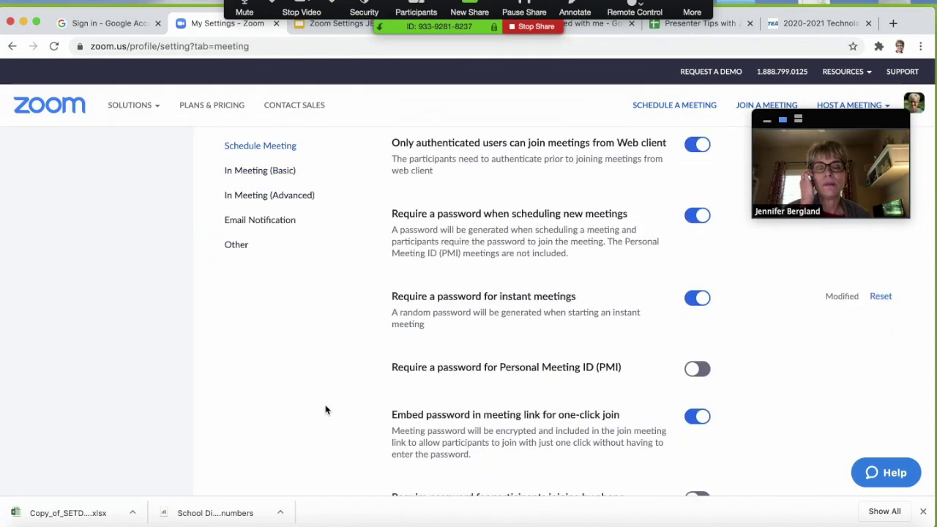
scroll(325, 410, up, 10)
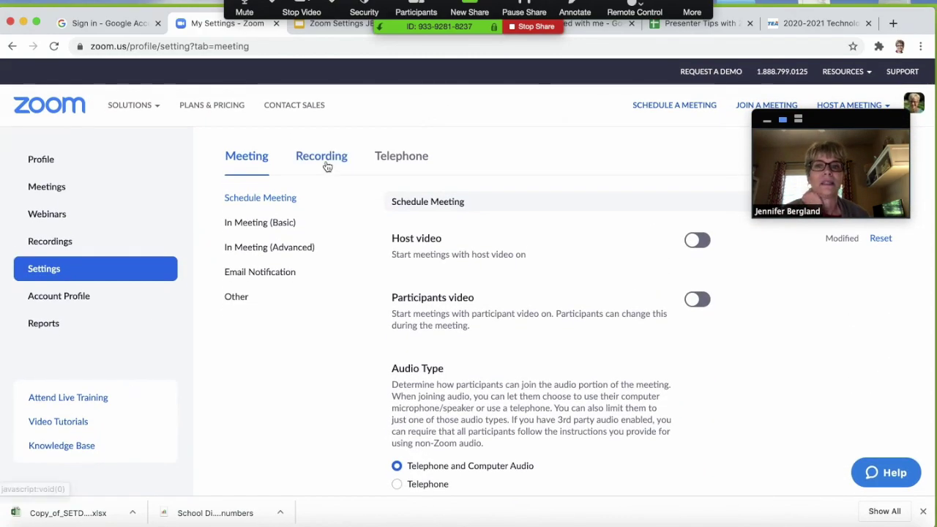
click(327, 166)
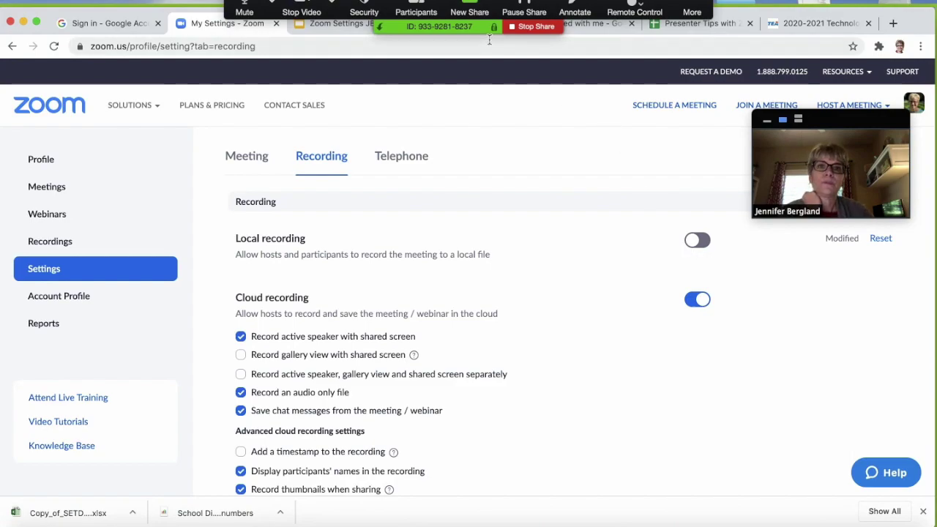
click(524, 28)
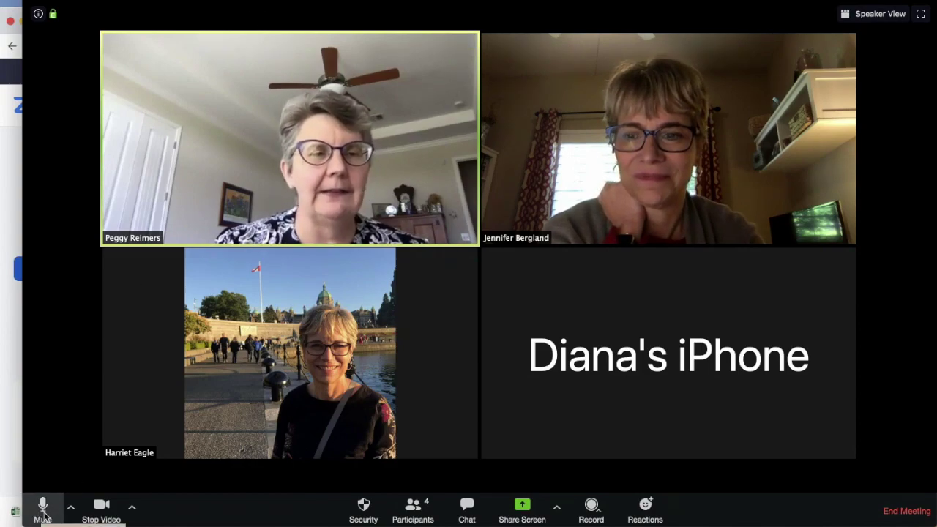
Step: Examine the meeting's audio settings for speaker, microphone, muting when joining and temporary unmuting, and close the settings window
click(70, 510)
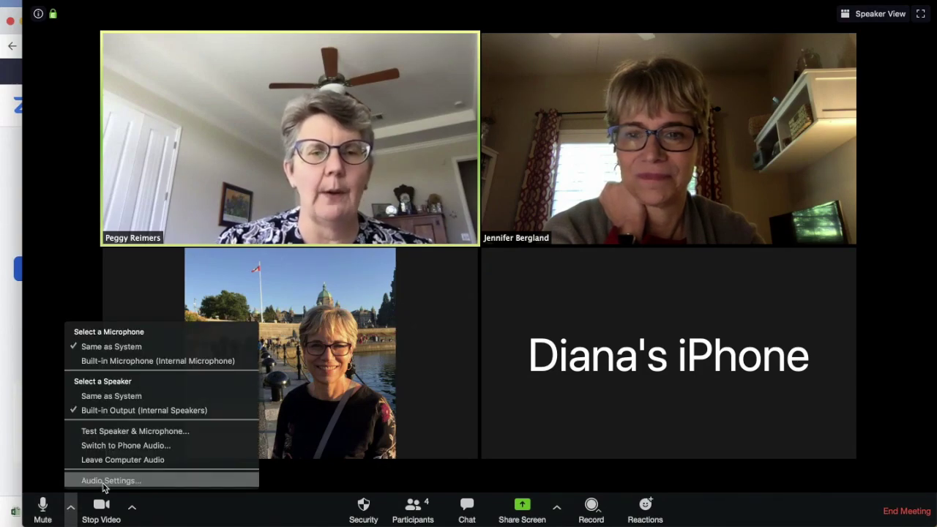
click(104, 481)
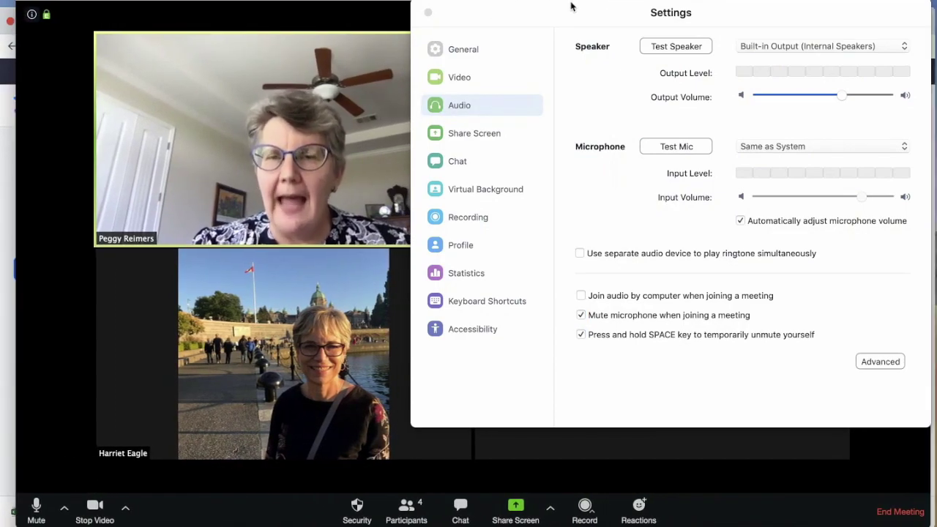
drag(571, 6, 538, 8)
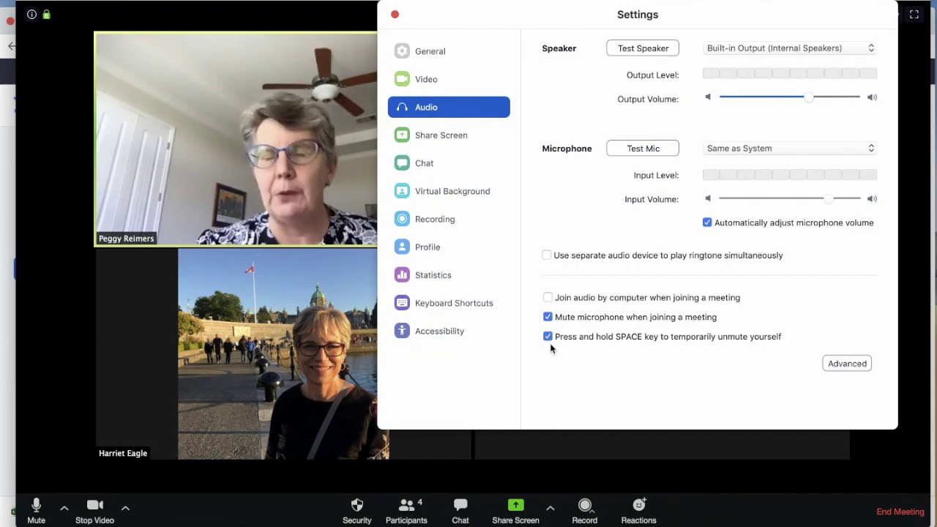
click(394, 16)
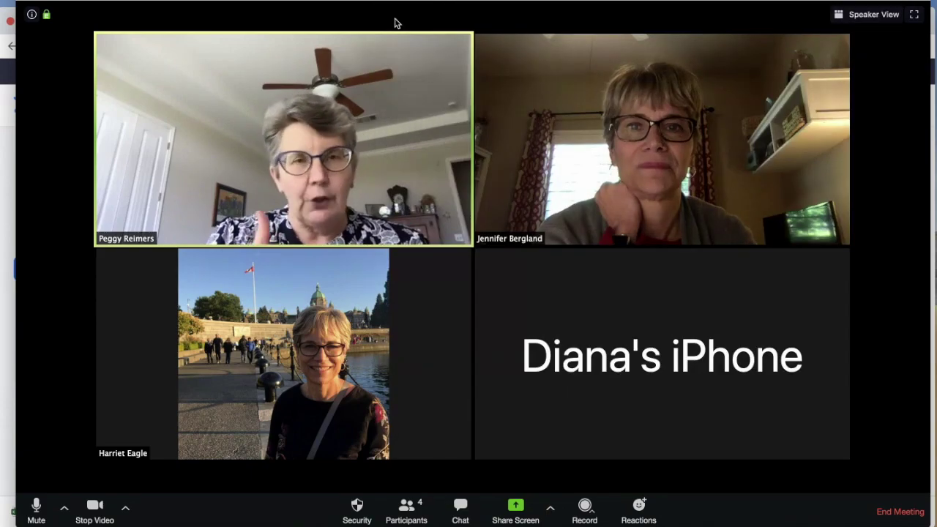
Step: Mute the microphone in the meeting and temporarily unmute it to speak
click(36, 510)
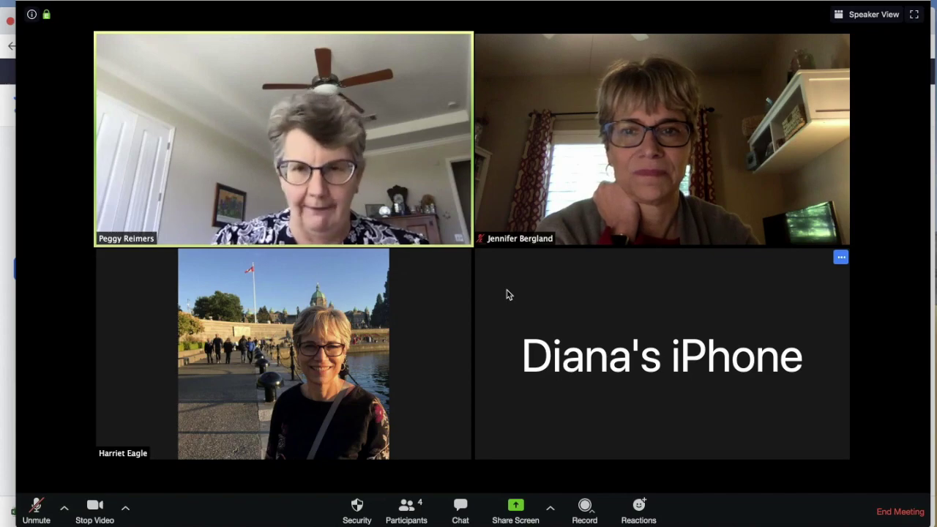
key(space)
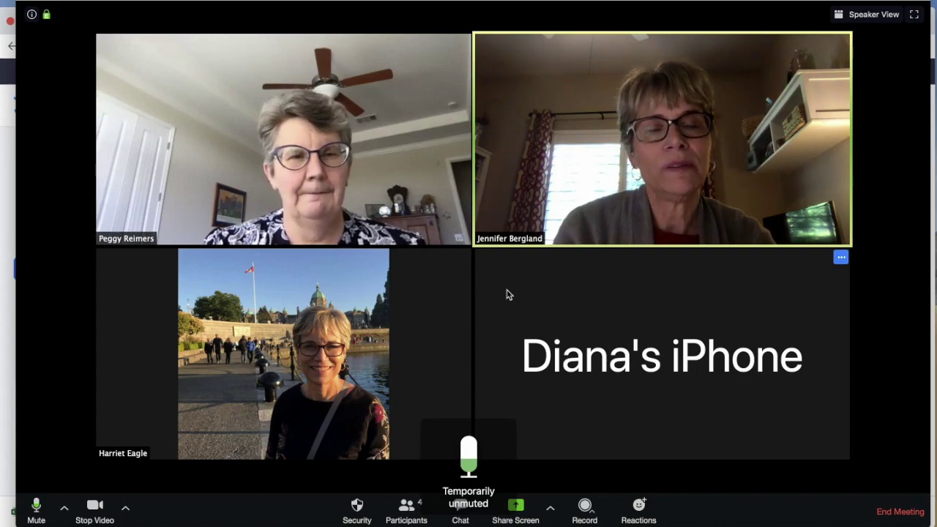
key(space)
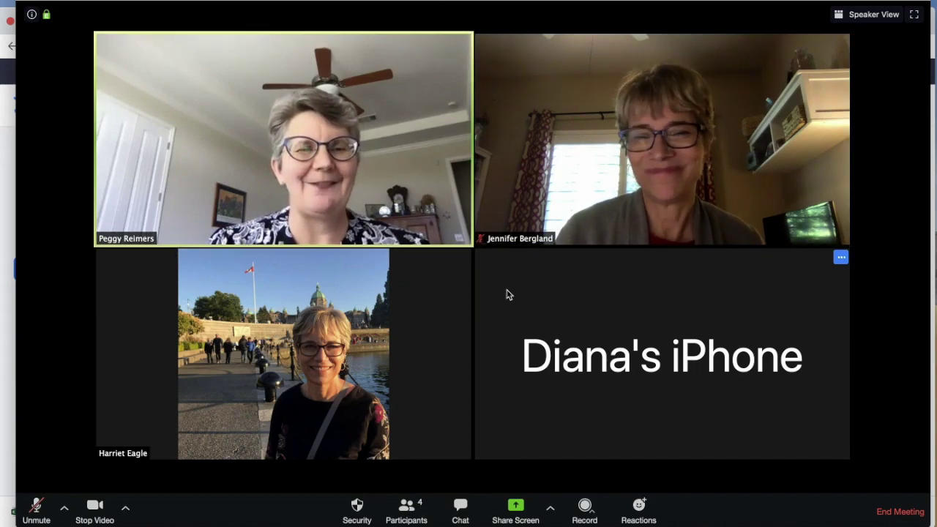
Step: Examine the meeting's video settings for camera, appearance and participant display options, and close the settings window
click(126, 508)
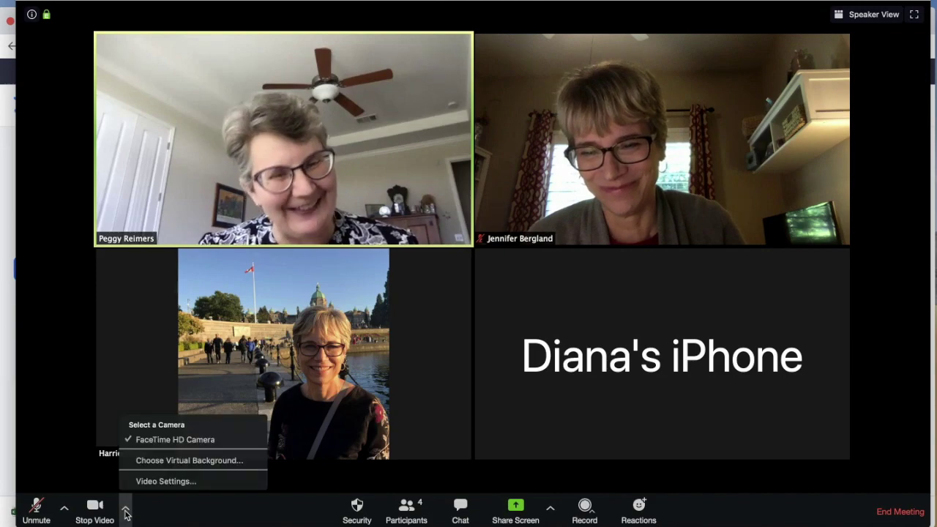
click(151, 483)
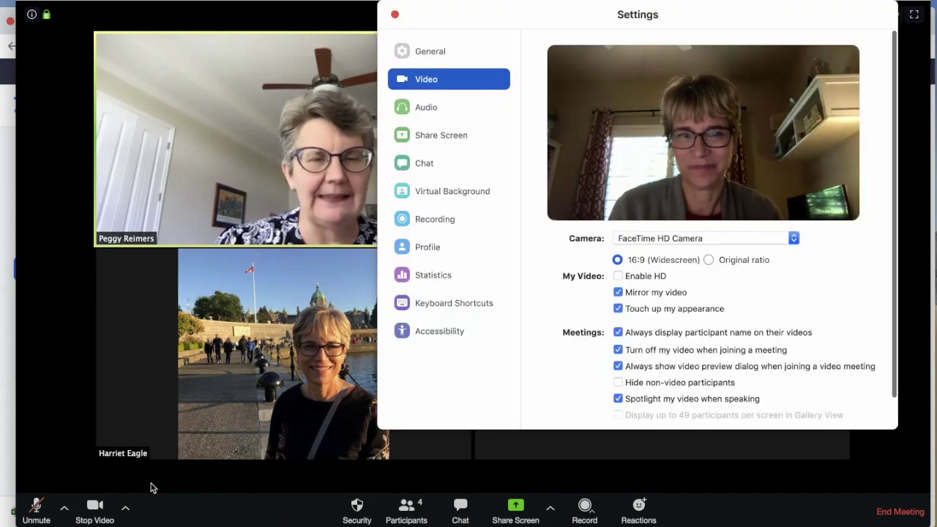
click(395, 16)
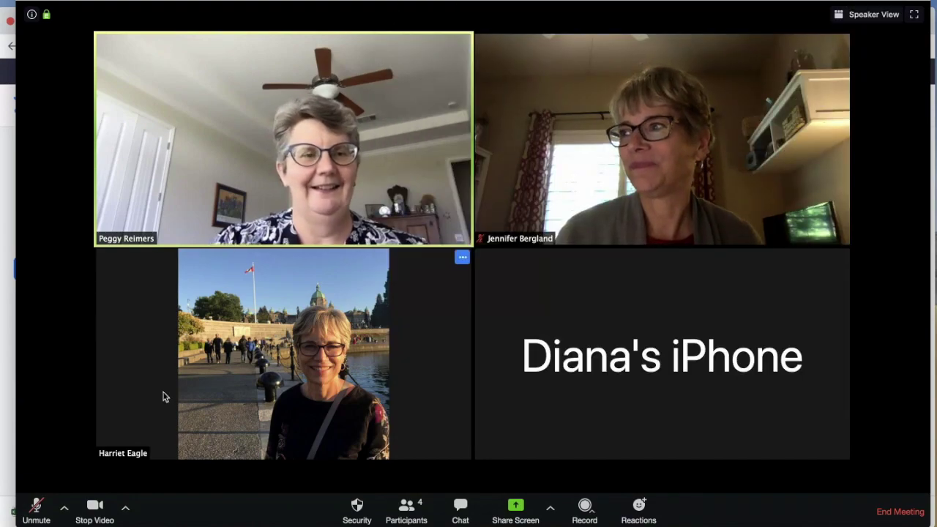